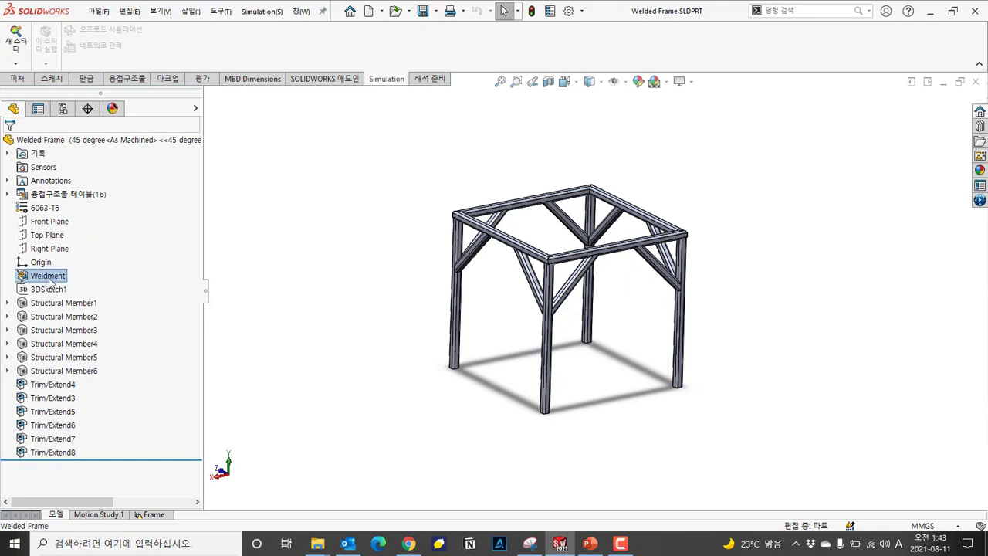
Step: Highlight Structural Member1 through Structural Member6 in turn to examine which frame beams each feature covers
click(87, 302)
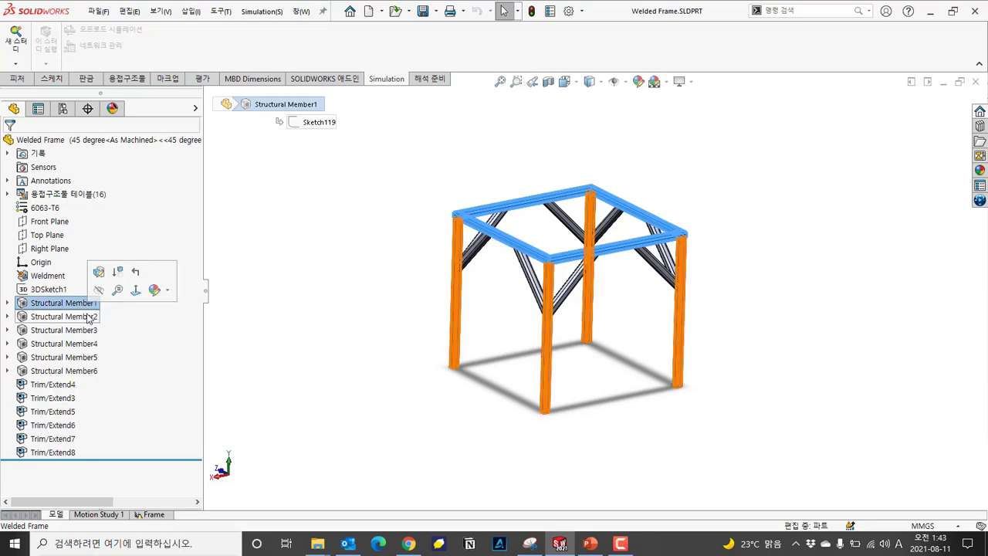
click(87, 317)
click(87, 330)
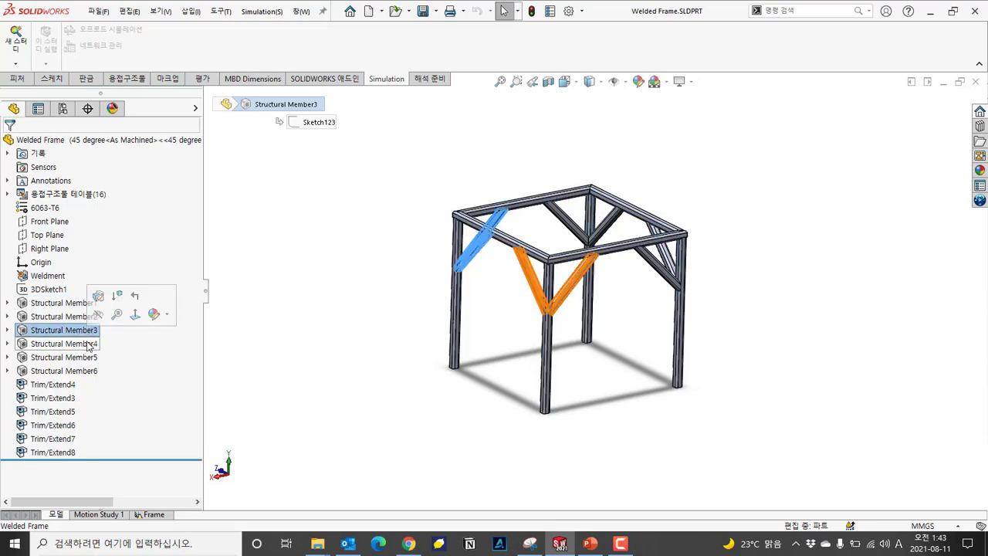
click(87, 344)
click(87, 357)
click(86, 371)
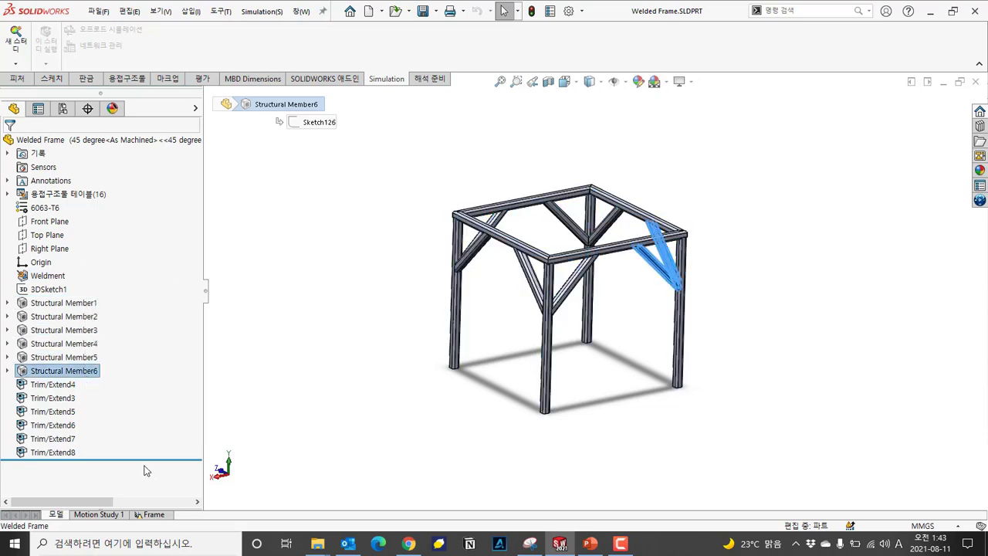
Step: Open the Frame study and review the beam type and end connections of solid body 1, Trim/Extend4[3]
click(156, 515)
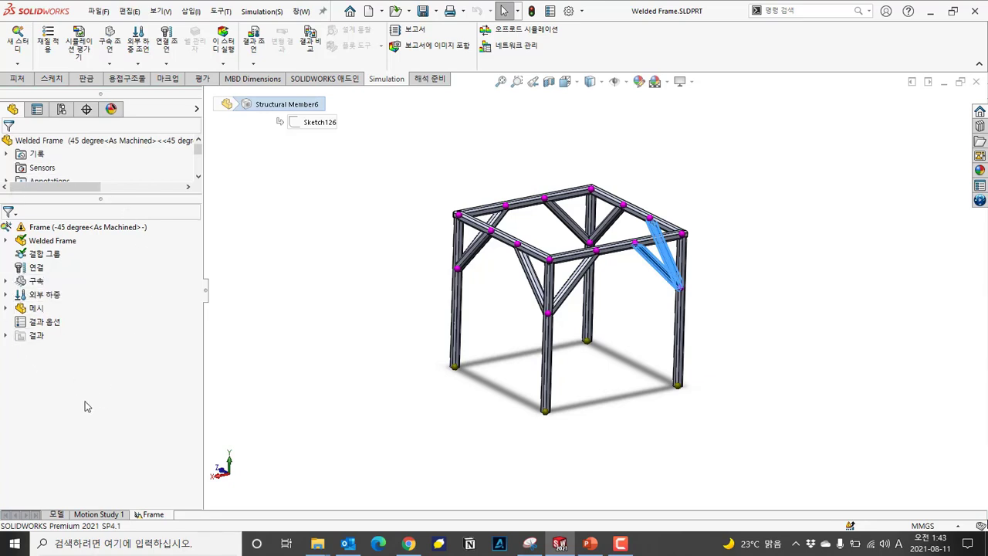
click(6, 242)
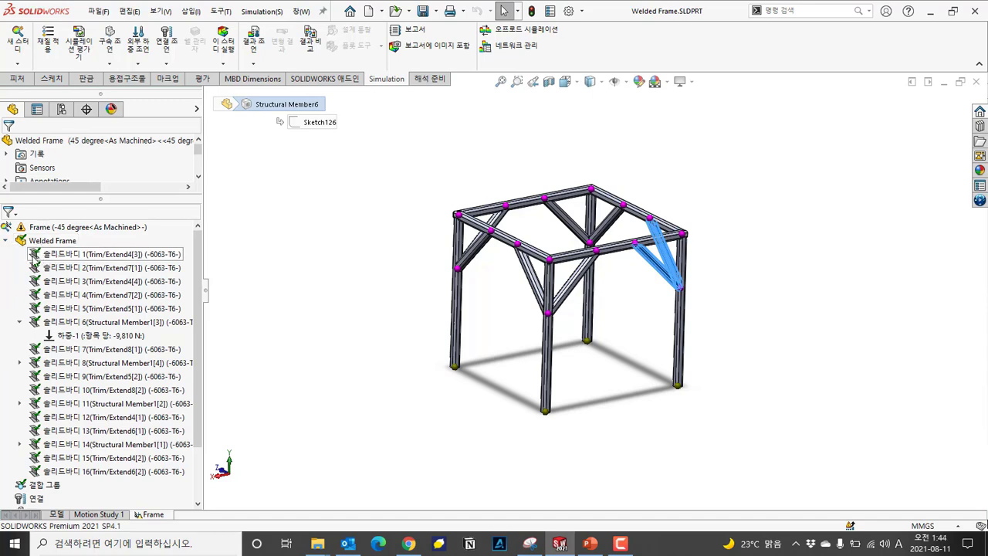
click(34, 259)
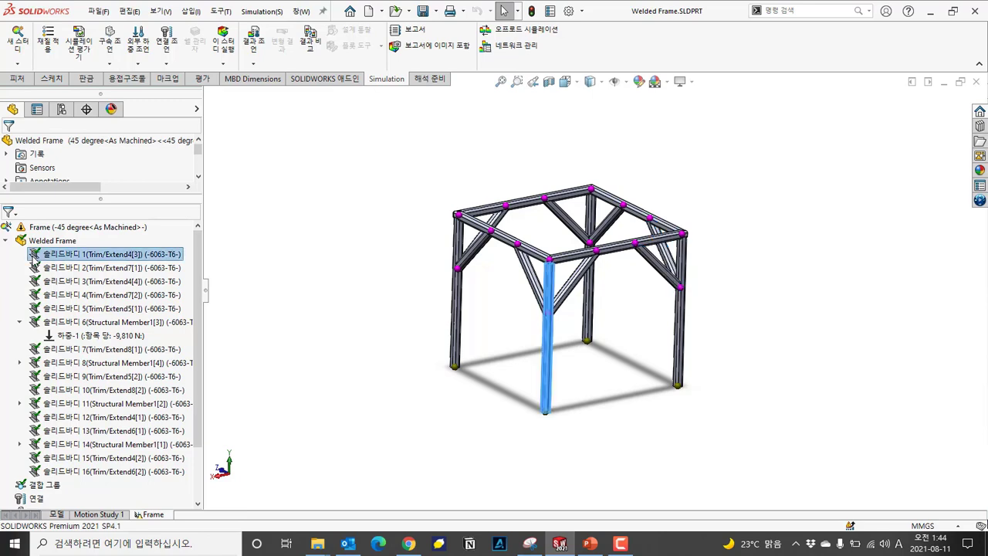
right_click(34, 260)
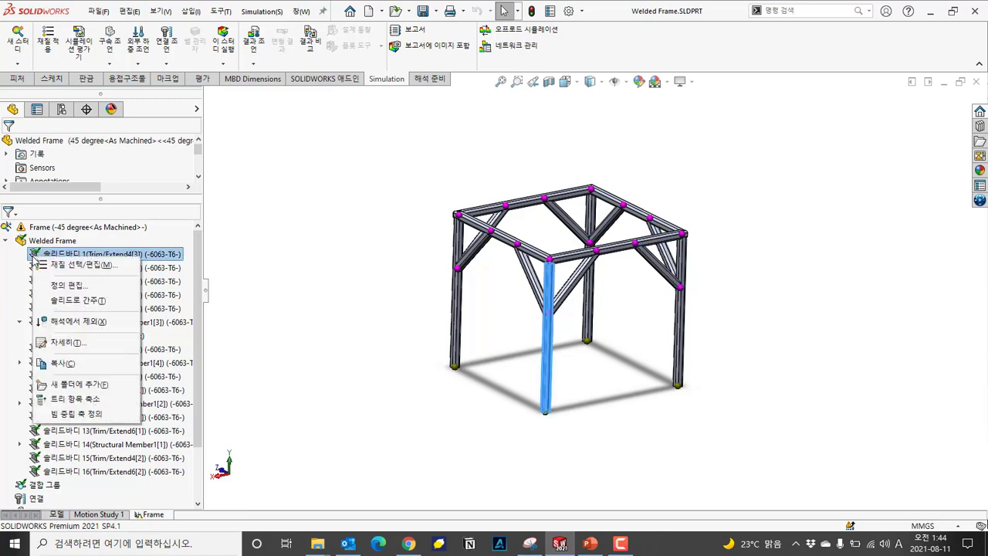
click(56, 289)
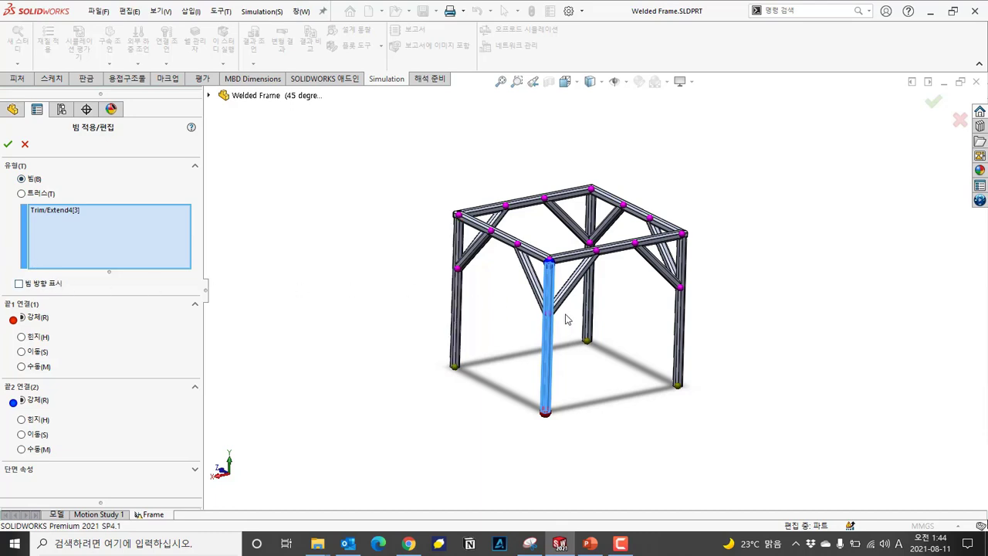
scroll(560, 320, down, 5)
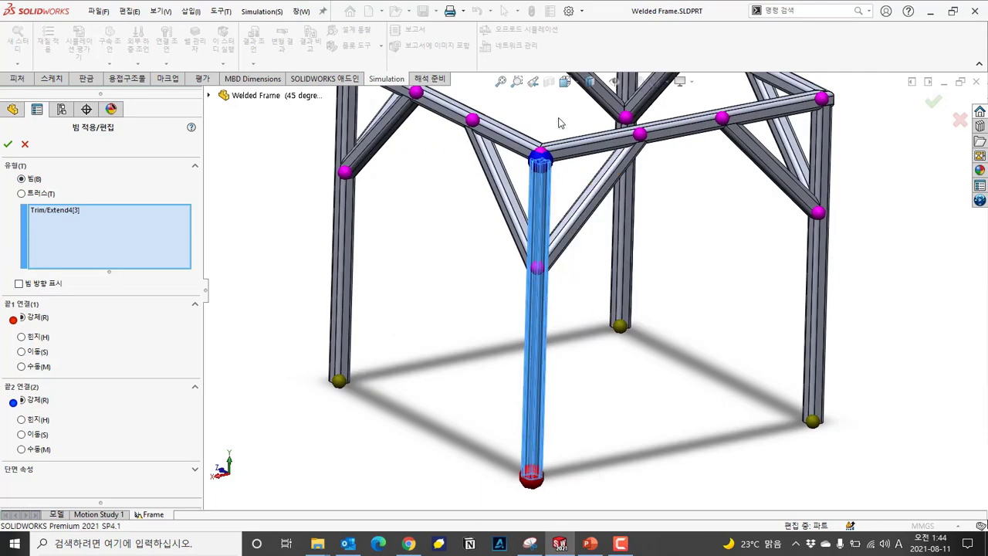
click(8, 143)
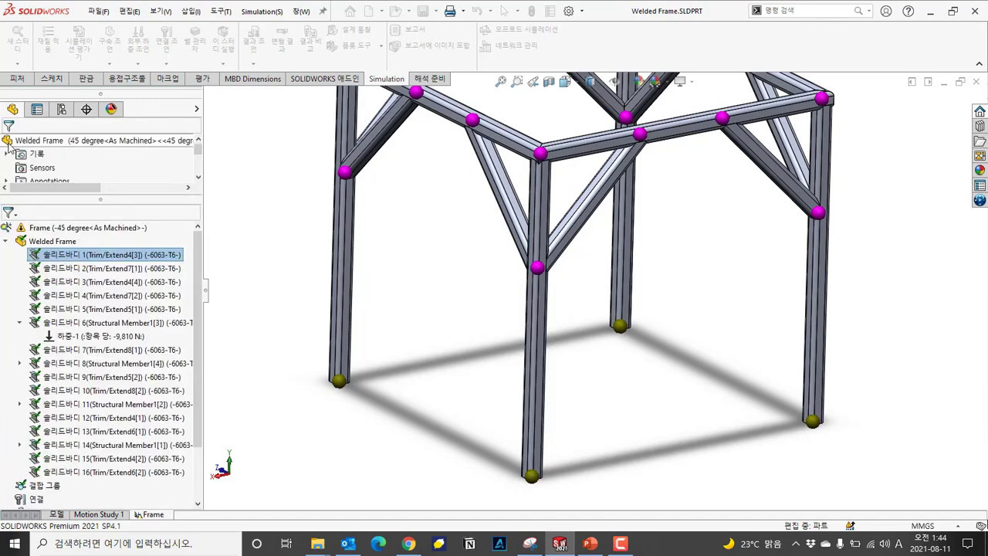
click(7, 241)
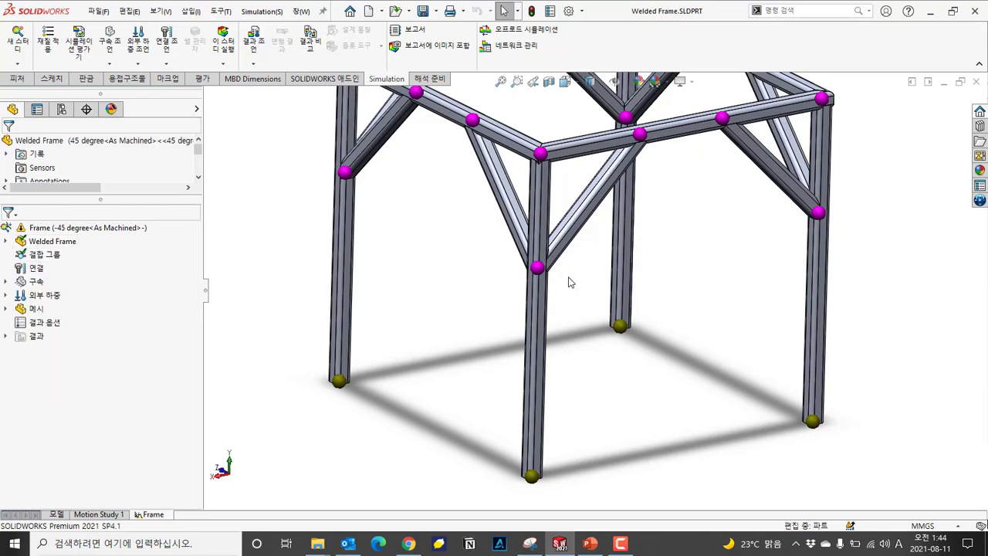
Step: Open the joint group definition and step through the calculated joints to check where each lies on the frame
scroll(570, 282, up, 3)
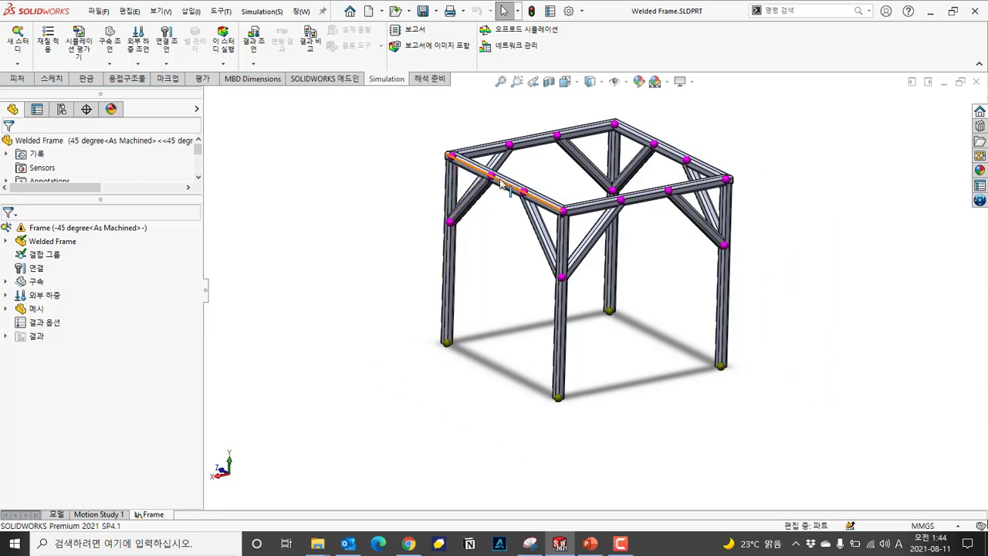
right_click(37, 256)
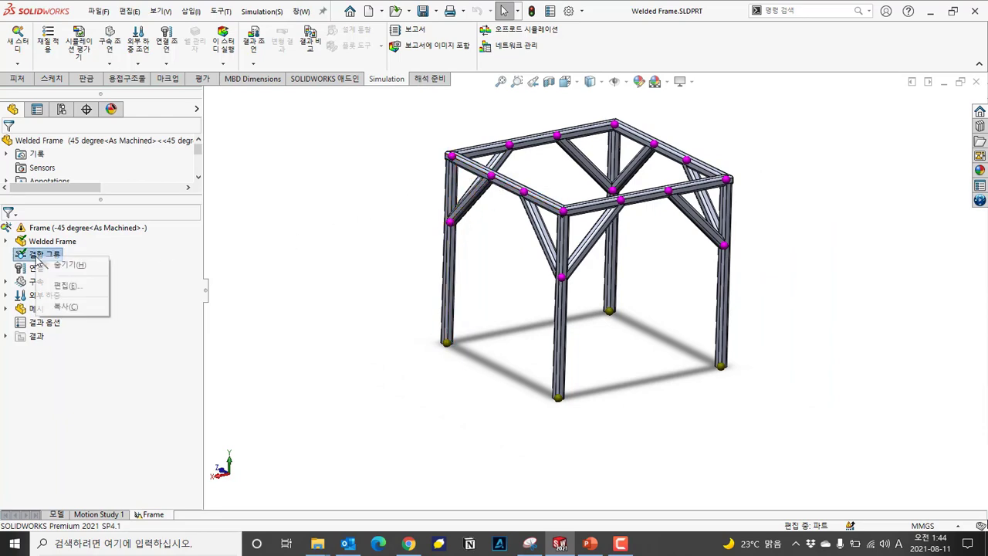
click(70, 286)
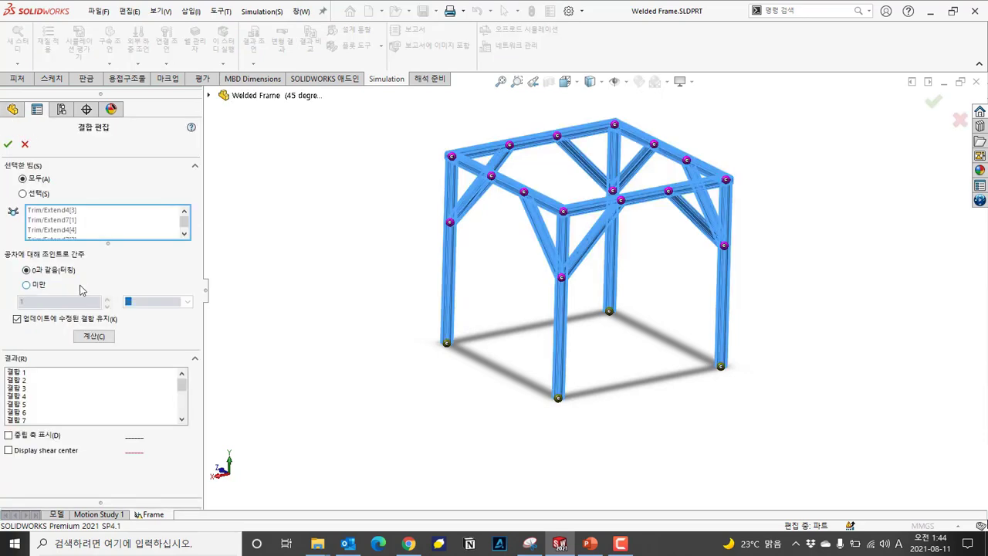
click(20, 373)
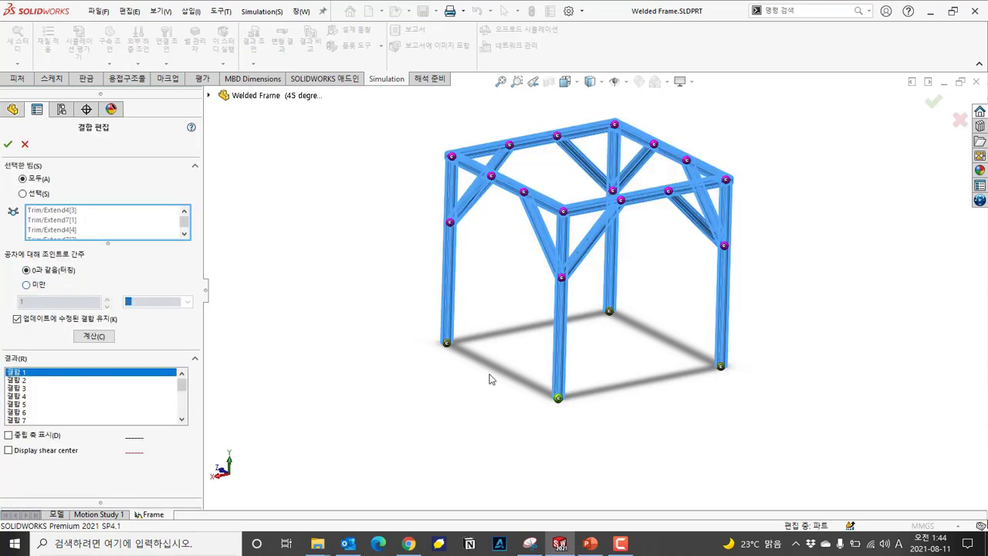
click(65, 388)
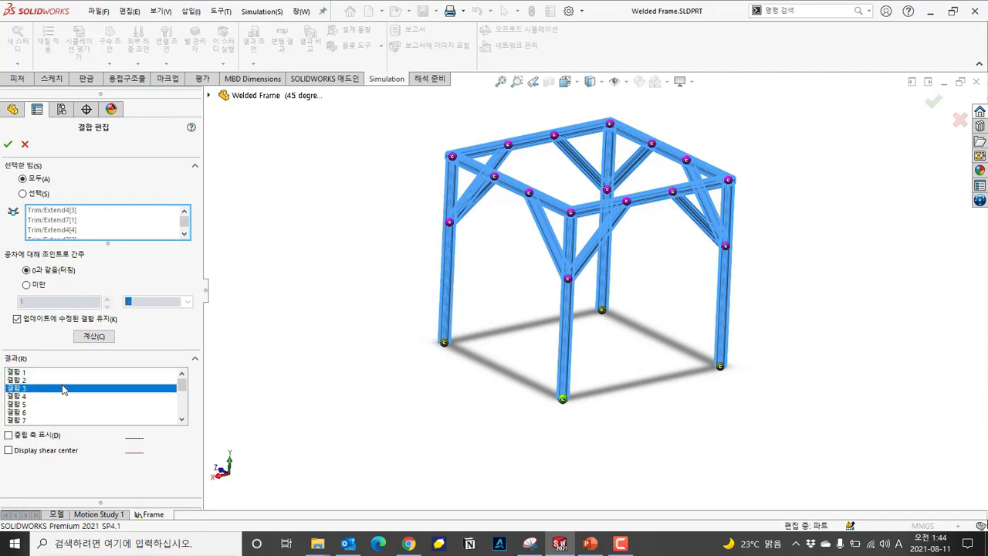
click(48, 399)
click(51, 413)
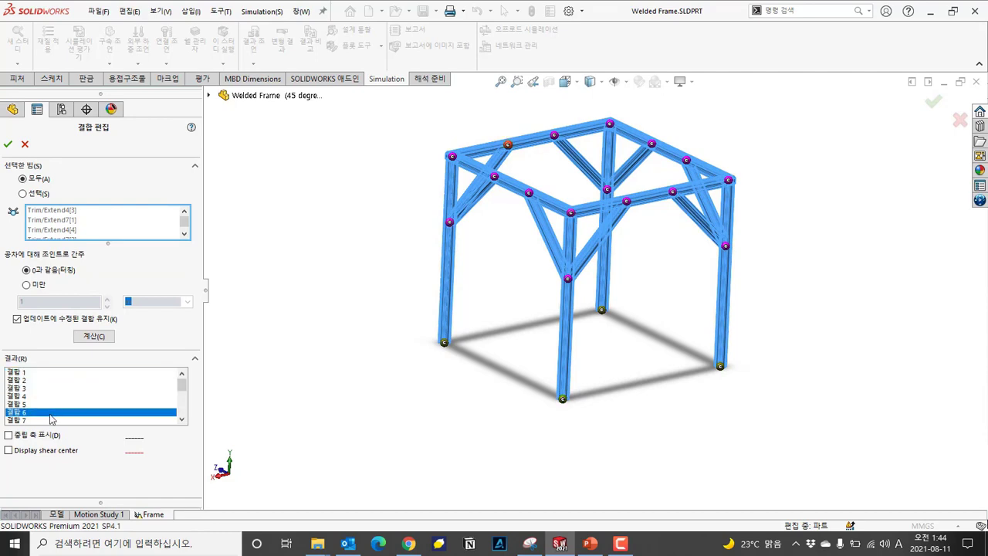
key(Down)
key(Down)
key(Down)
scroll(579, 281, down, 2)
scroll(579, 281, down, 2)
scroll(583, 173, up, 3)
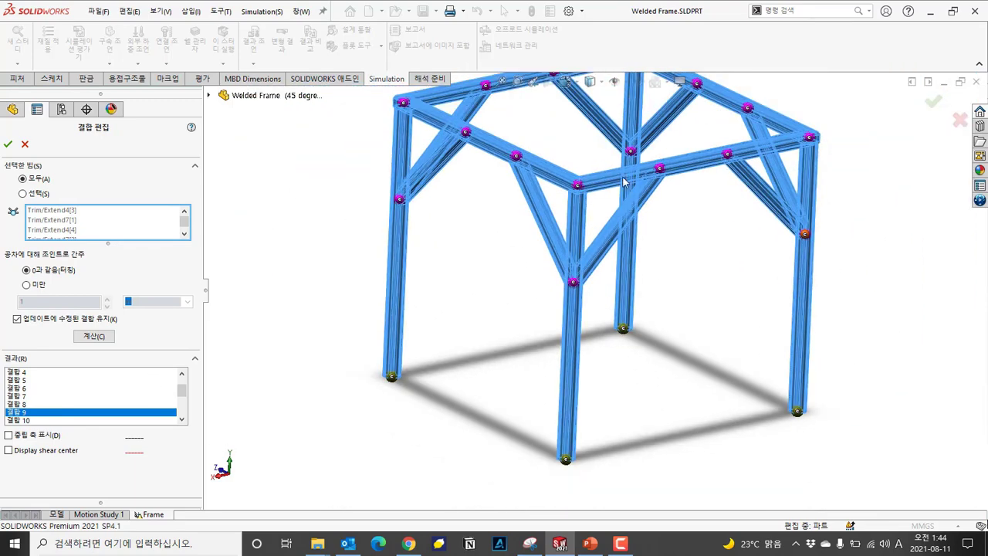
click(8, 143)
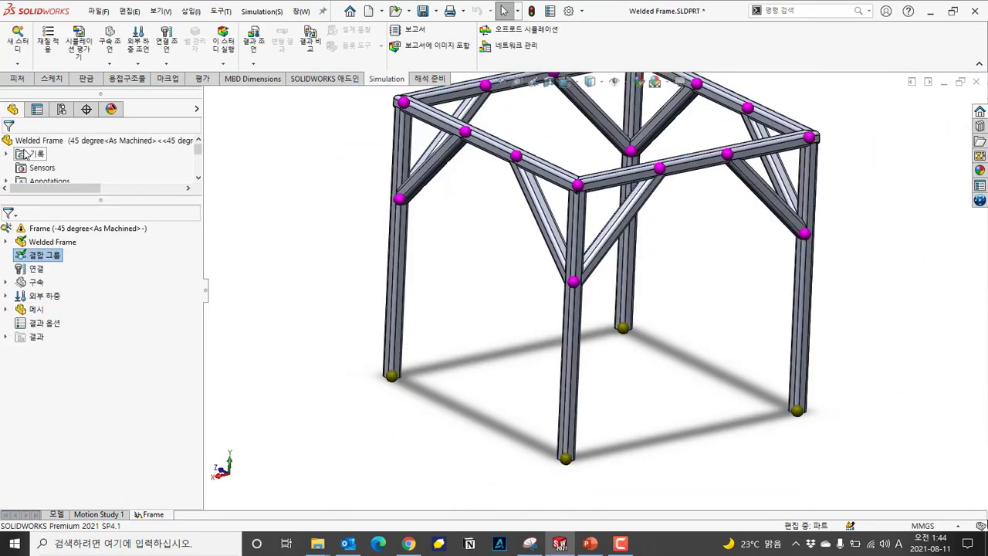
Step: Show the symbols of the 고정-1 fixture at the frame's feet and review which joints it fixes
scroll(655, 247, up, 4)
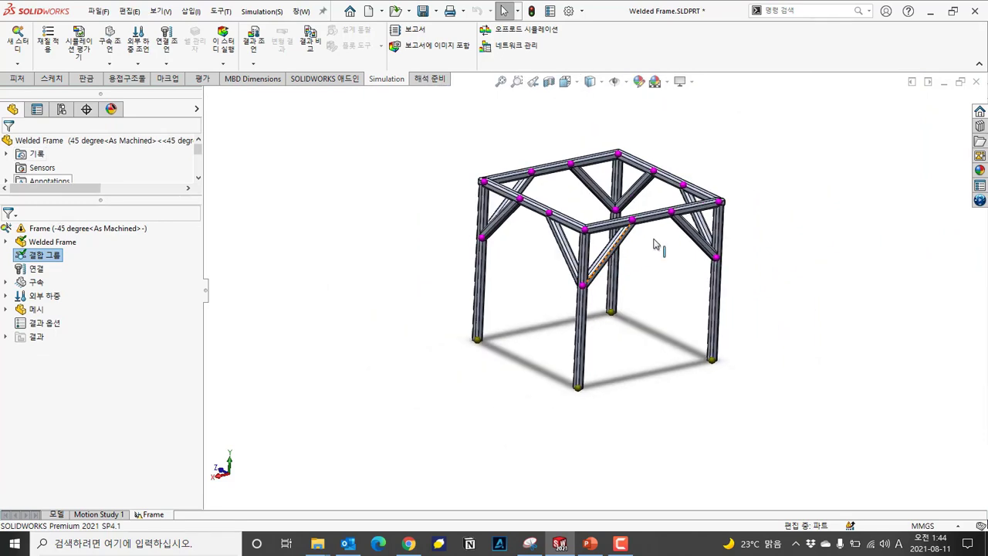
scroll(602, 232, down, 2)
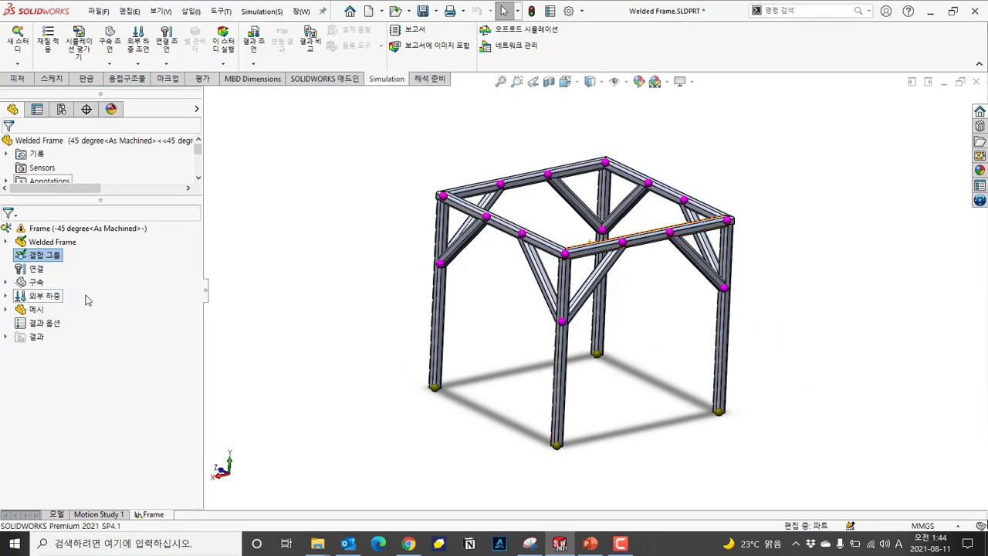
click(6, 282)
click(51, 298)
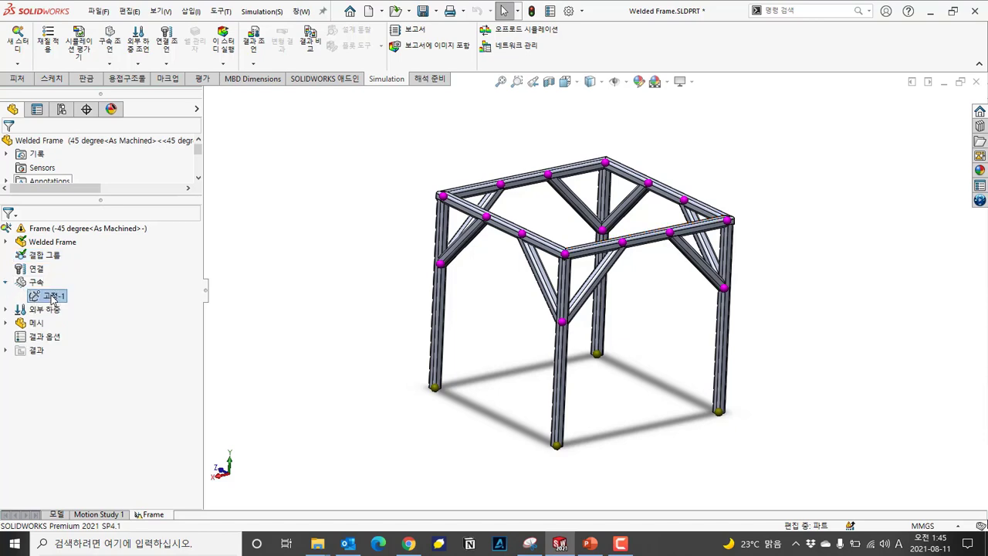
right_click(51, 300)
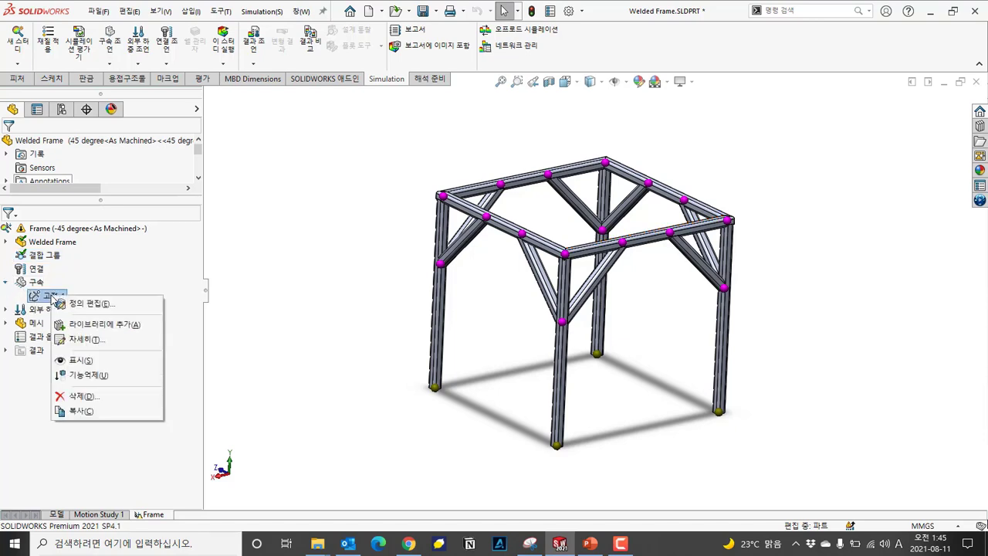
click(77, 363)
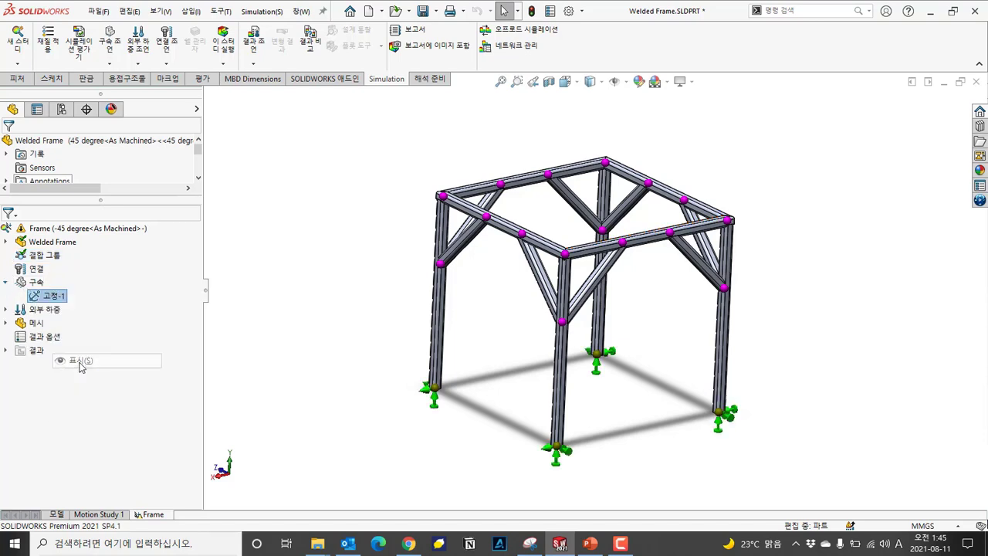
right_click(52, 297)
click(77, 360)
double_click(93, 301)
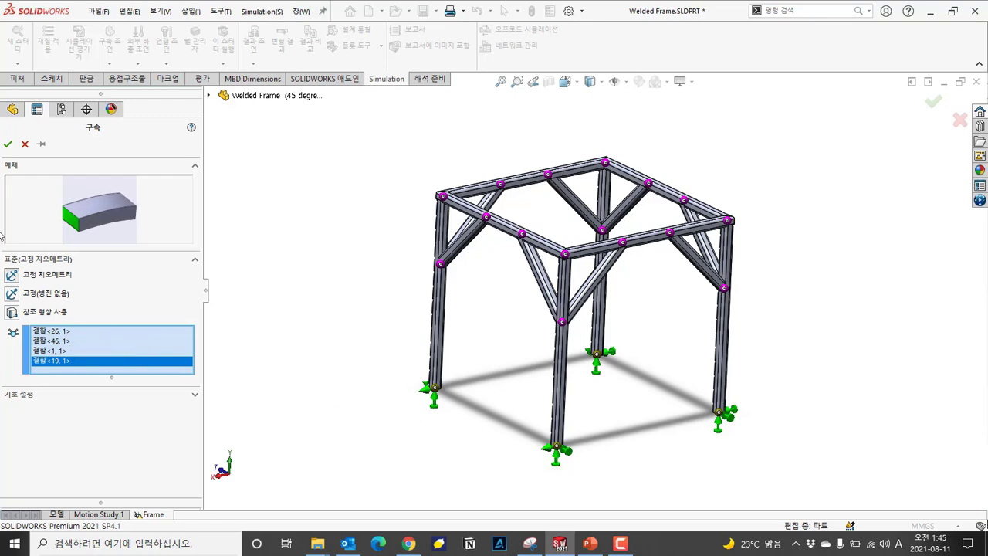
click(7, 144)
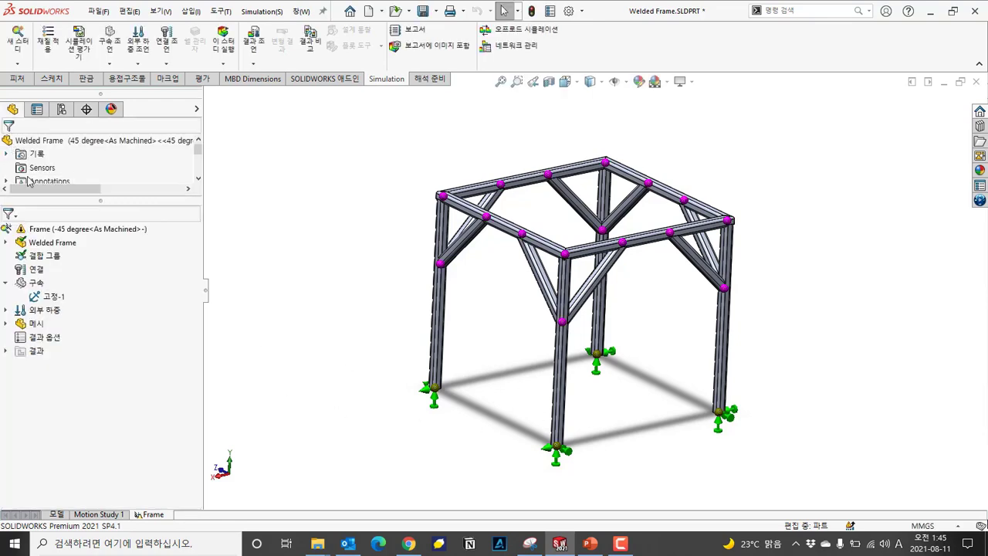
Step: Show the arrows of the external load 하중-1 and review its beams, Top Plane reference and force settings
click(5, 309)
right_click(44, 324)
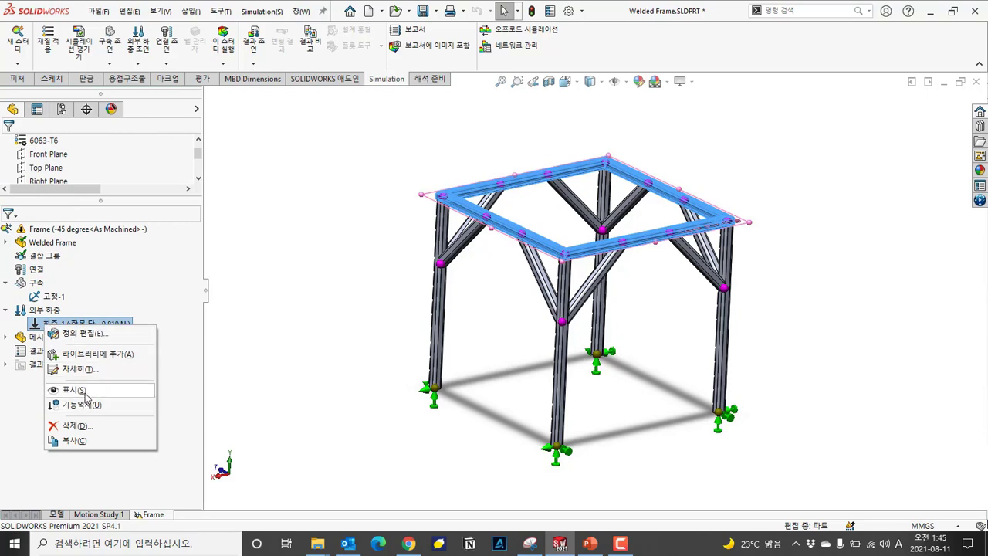
click(75, 389)
right_click(65, 324)
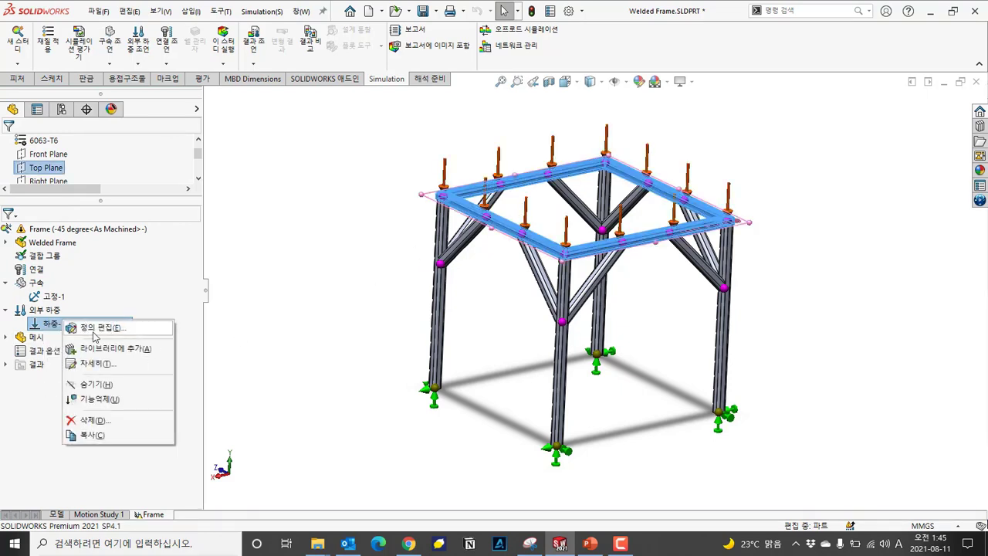
click(94, 336)
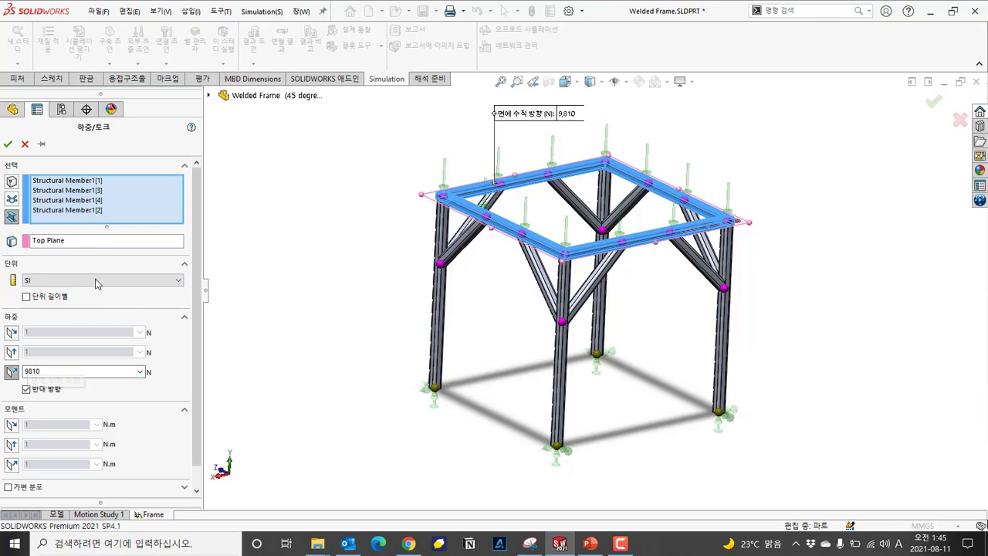
click(8, 144)
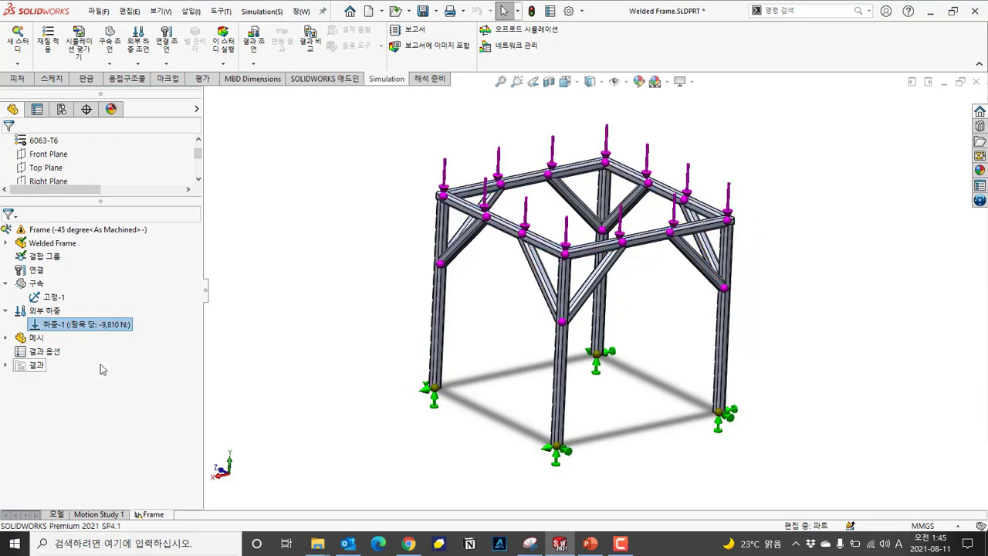
Step: Create the beam mesh for the frame, accepting deletion of the previous analysis results
right_click(37, 338)
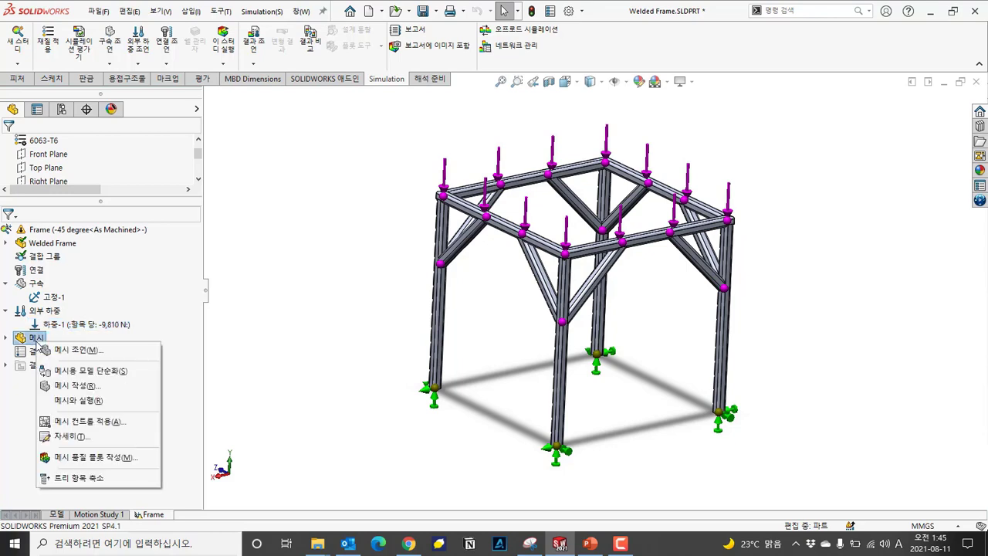
click(64, 386)
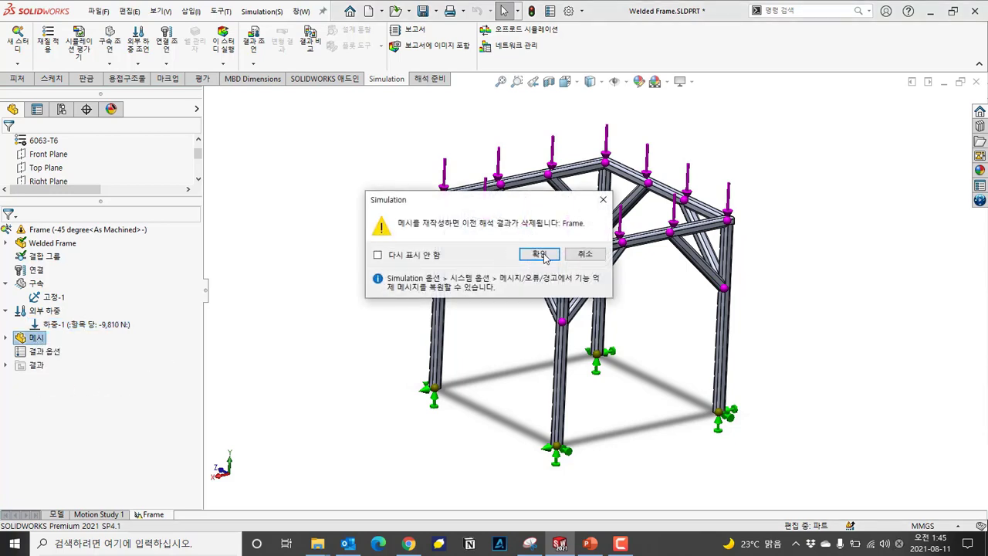
click(545, 257)
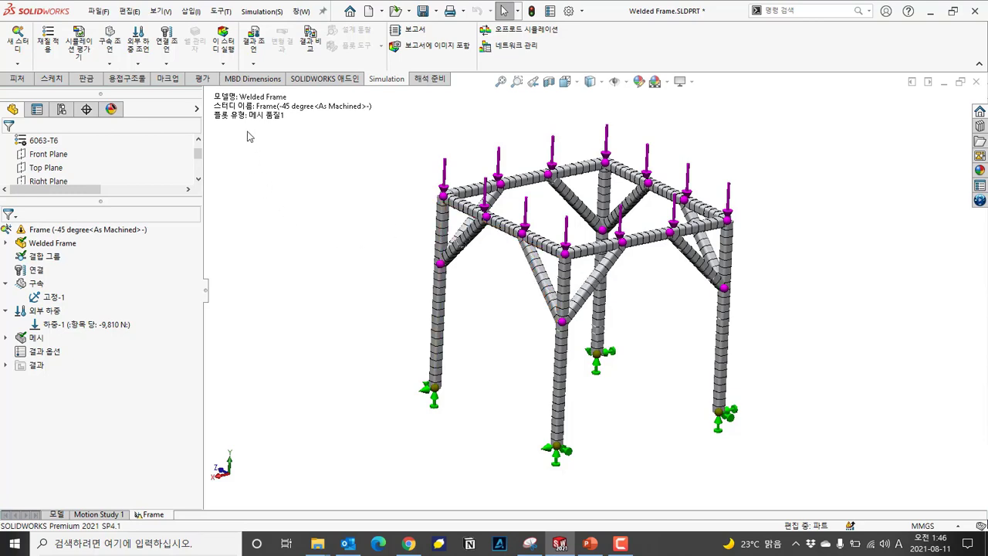
Step: Run the Frame study and inspect the axial and bending stress plot on the deformed frame
click(223, 49)
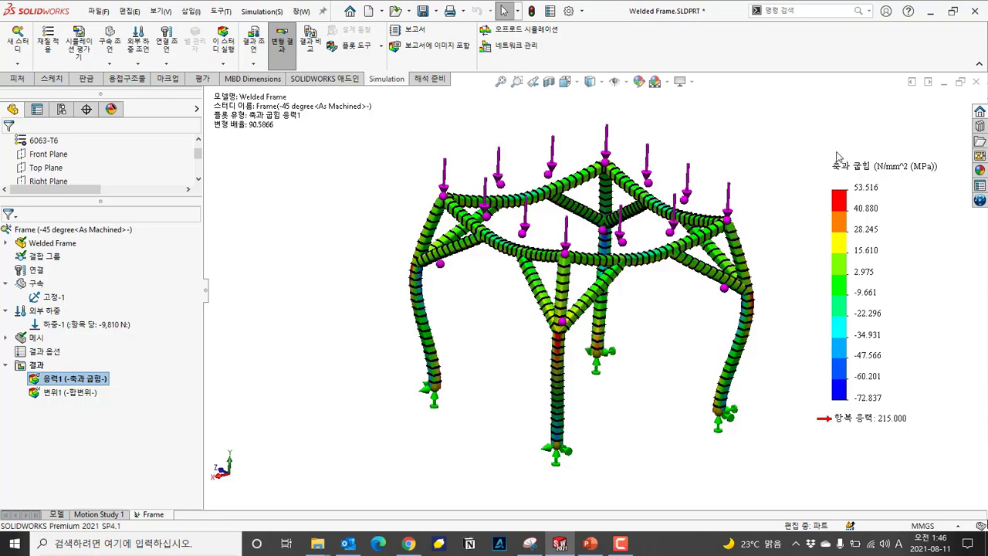
middle_drag(795, 224, 766, 224)
key(Escape)
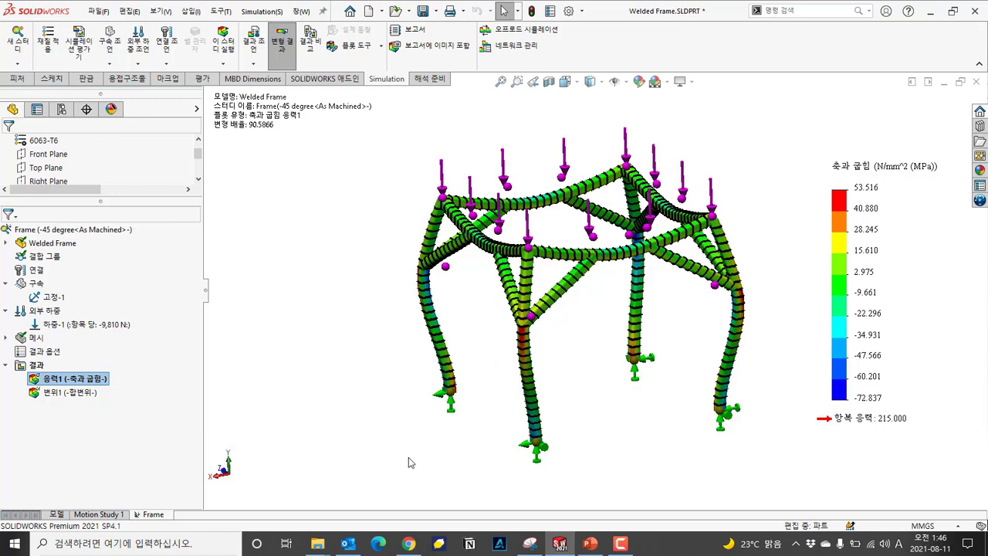
Step: Display the 변위1 resultant displacement plot and turn on its maximum value annotation
double_click(69, 394)
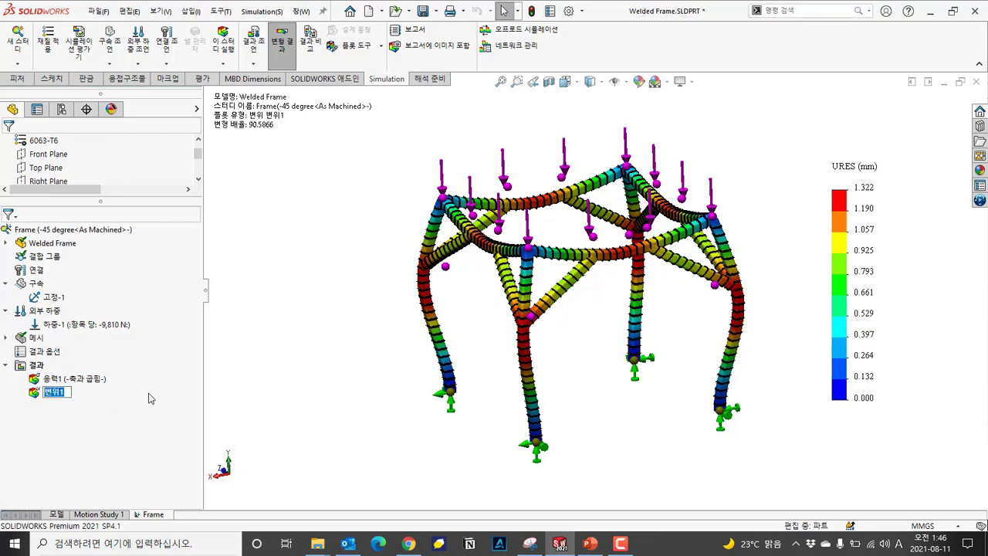
key(Return)
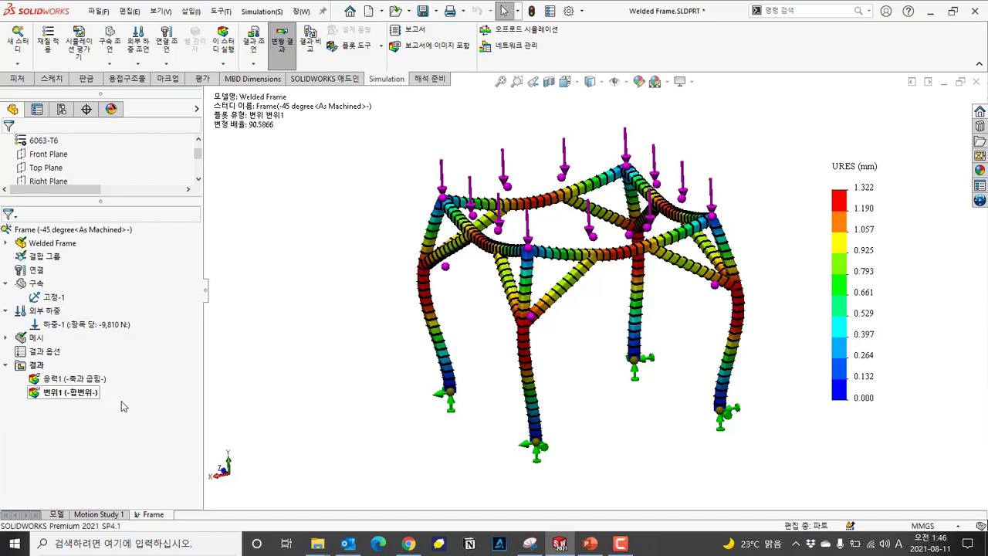
double_click(859, 270)
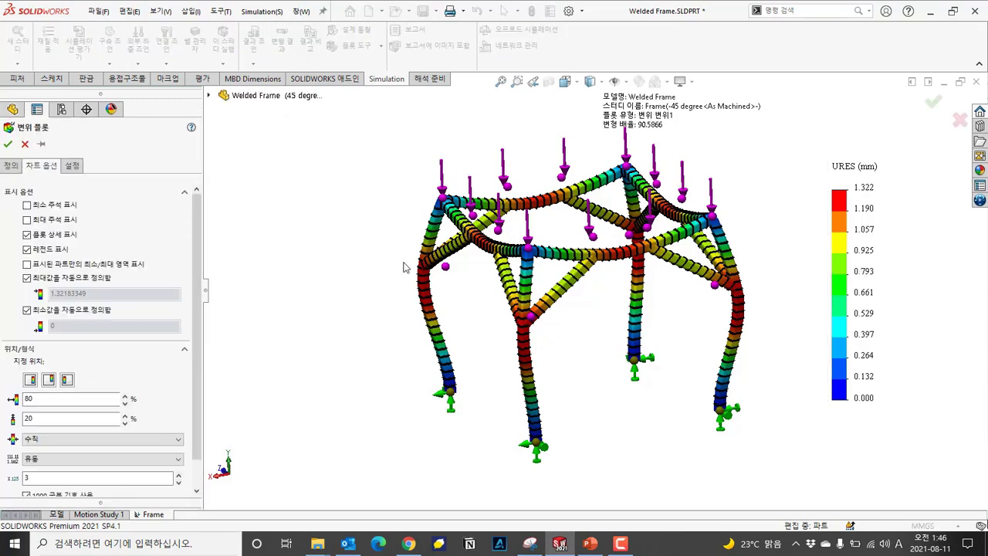
click(28, 219)
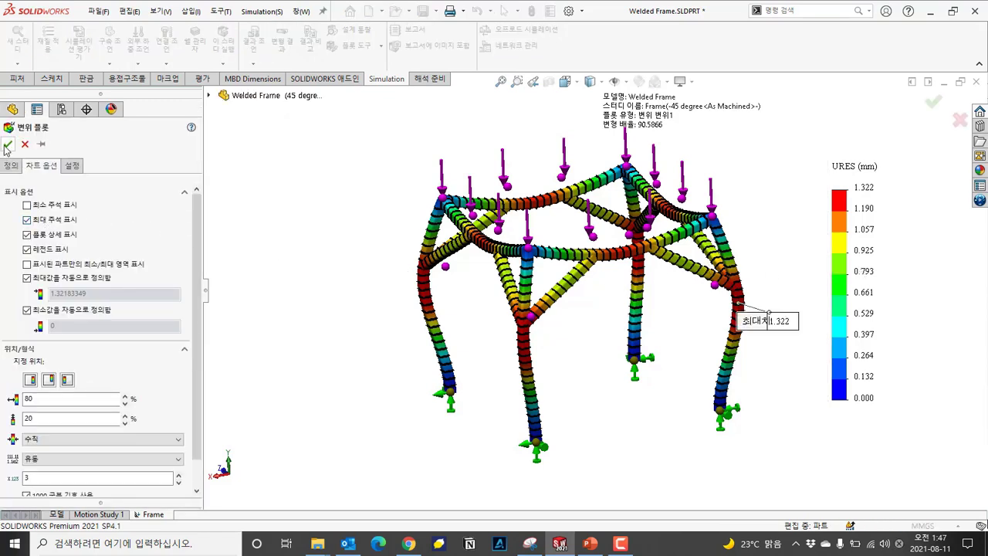
click(7, 143)
Step: Move the maximum displacement label above its point on the leg, clear of the frame, and inspect the deformed shape
mouse_move(721, 357)
middle_down()
mouse_move(689, 361)
mouse_move(710, 365)
middle_up()
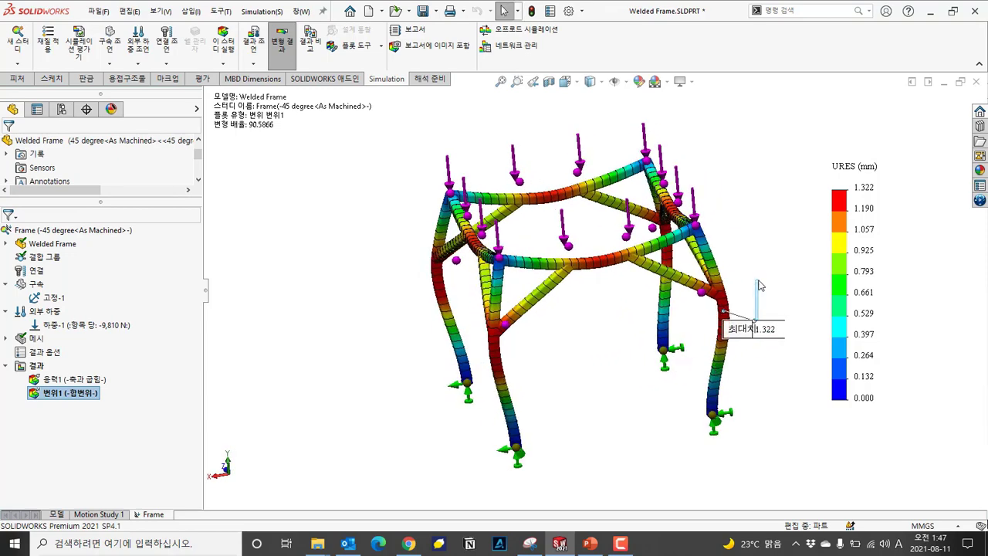
mouse_move(761, 330)
mouse_down()
mouse_move(755, 280)
mouse_move(774, 251)
mouse_up()
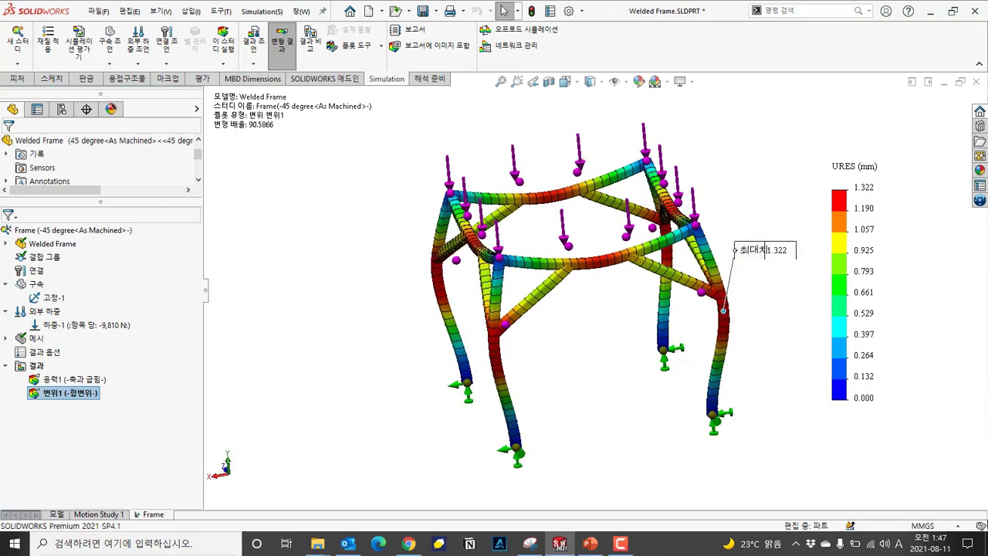
middle_drag(756, 330, 739, 318)
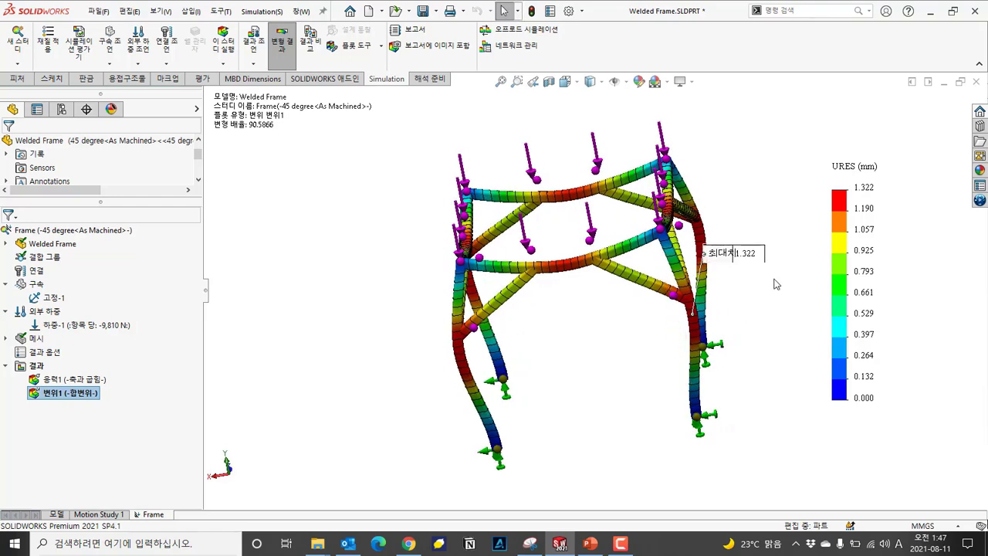
middle_drag(603, 359, 606, 356)
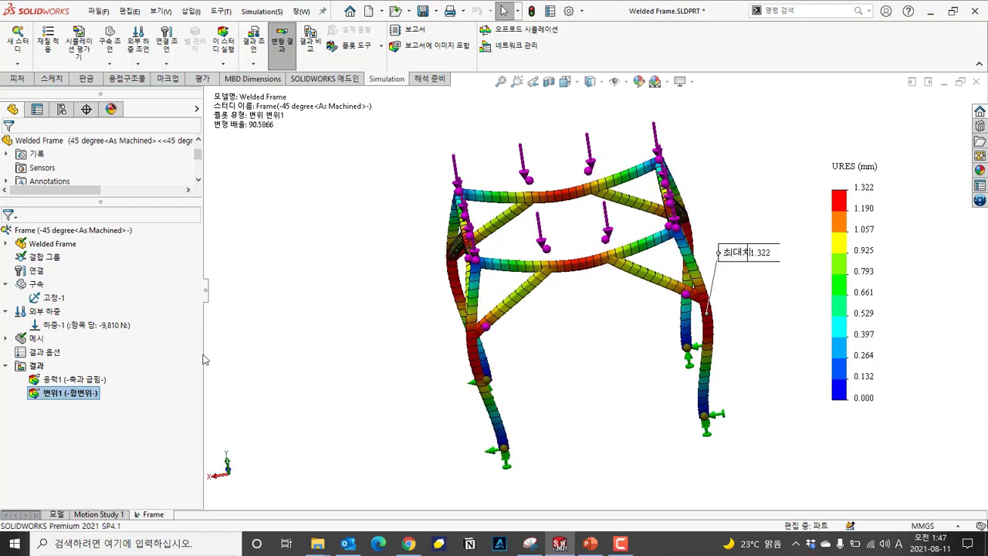
click(73, 422)
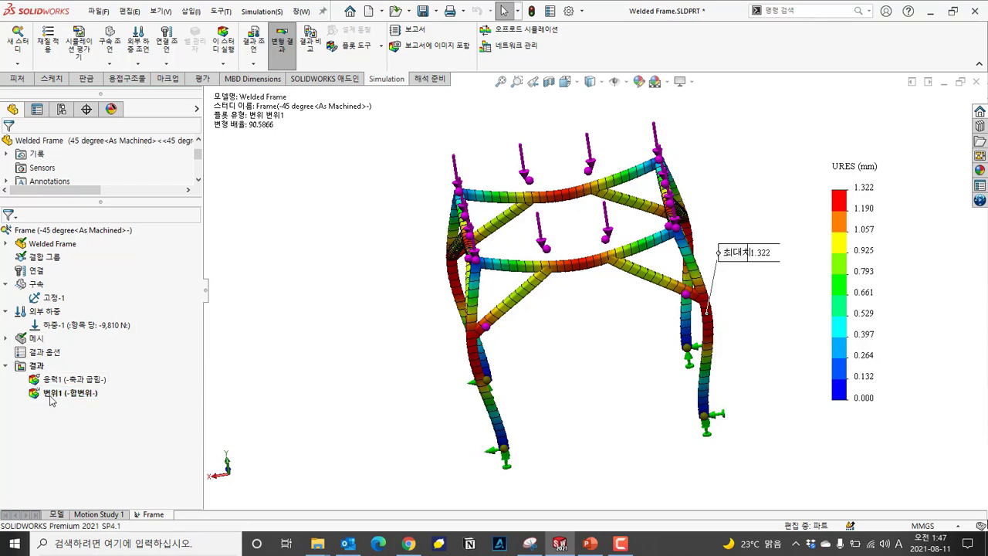
Step: List the beam results of the Frame study by stress (응력) instead of load
right_click(37, 368)
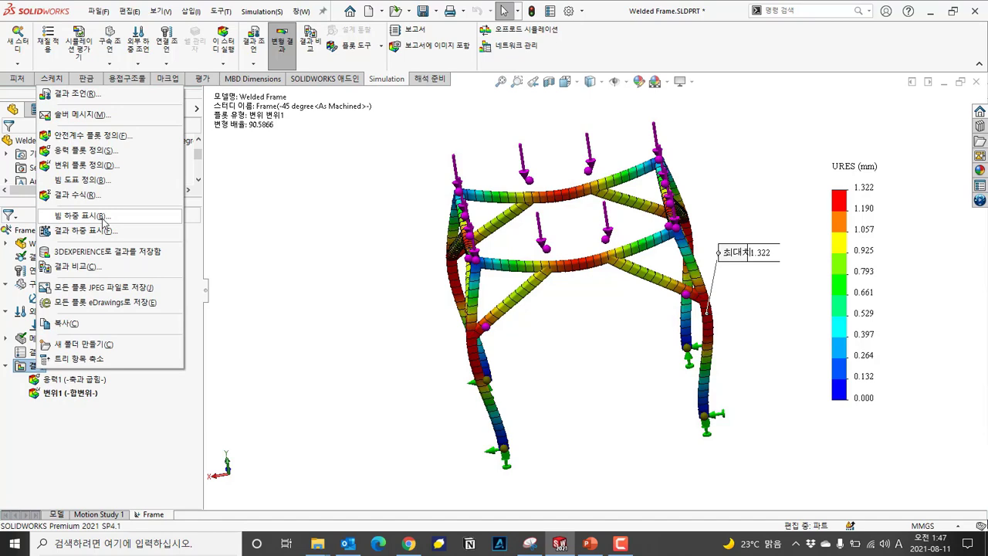
click(105, 219)
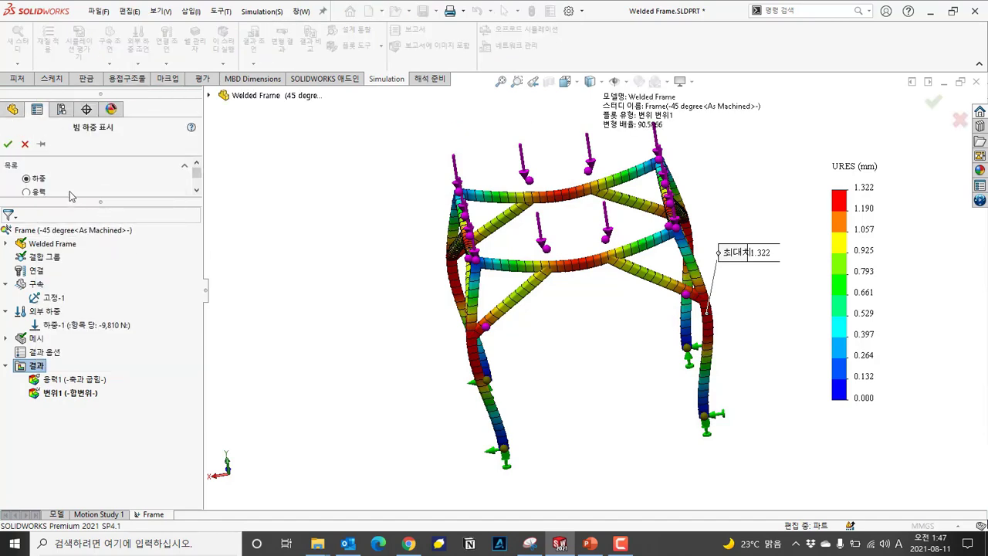
scroll(71, 184, down, 1)
scroll(43, 188, down, 1)
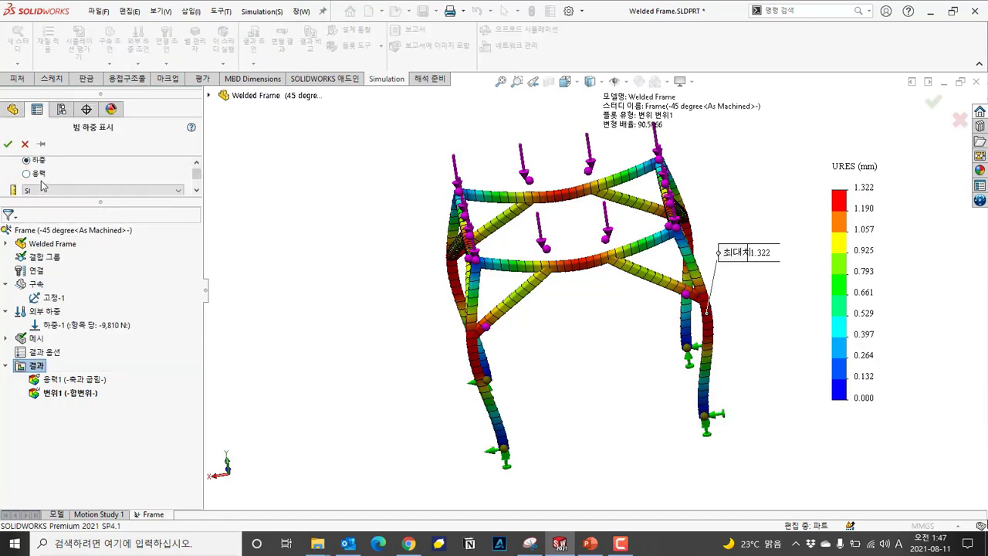
scroll(42, 182, up, 1)
click(40, 185)
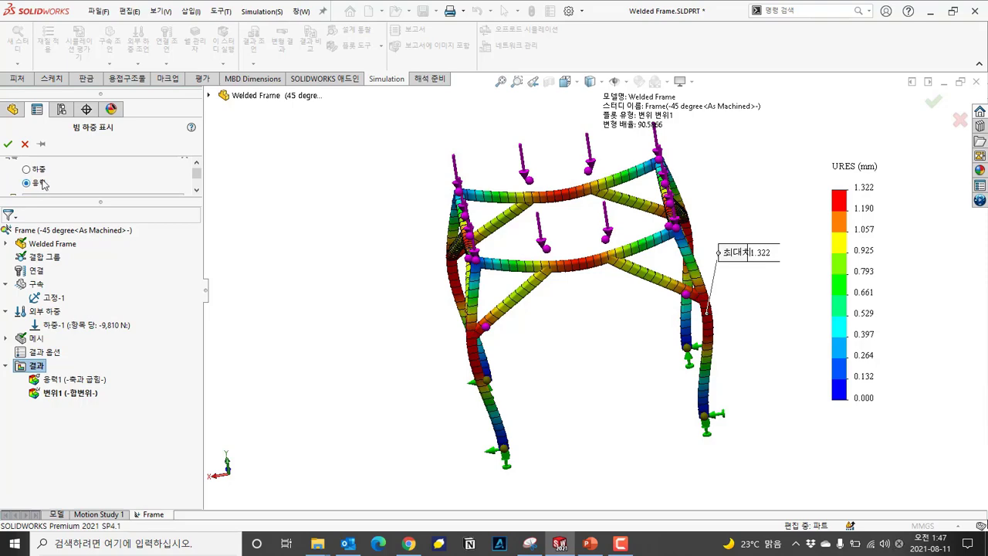
click(7, 143)
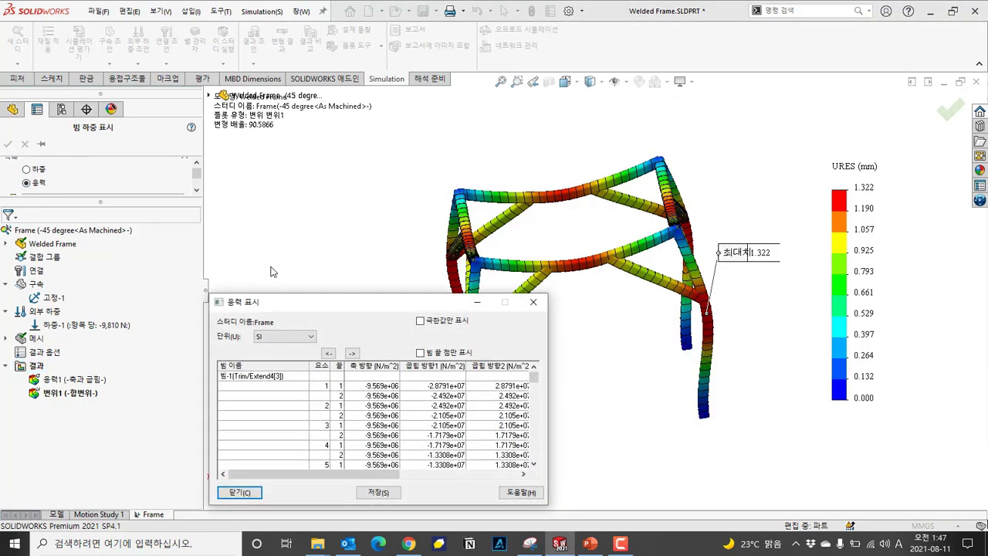
Step: Widen the beam stress list to show all columns, examine the axial, bending, torsional and worst-case stresses per element, and close it
drag(283, 301, 184, 99)
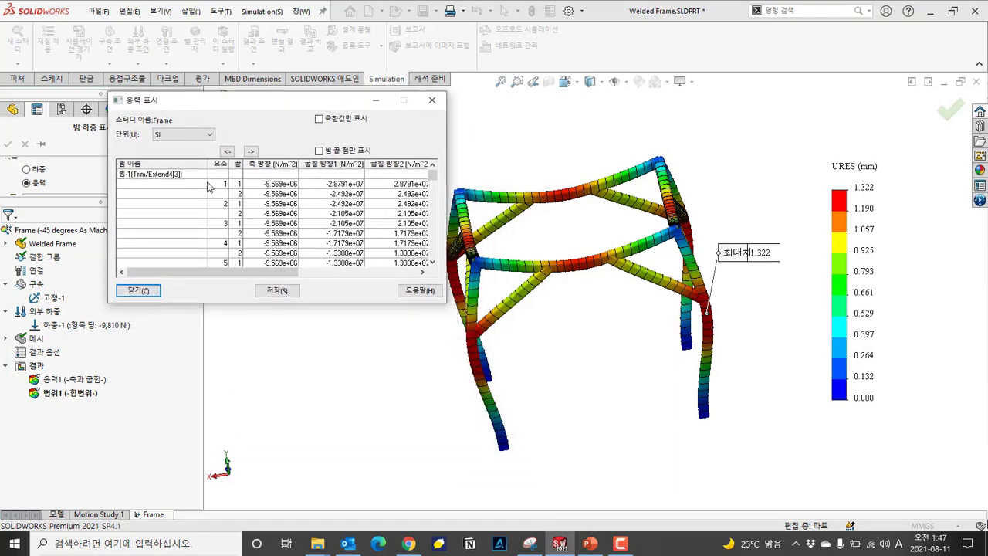
click(228, 194)
click(228, 203)
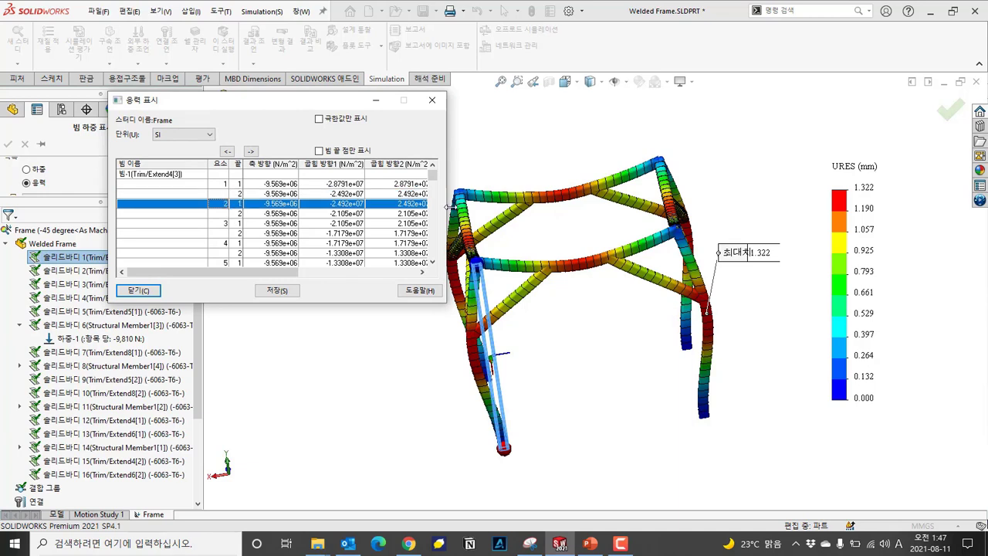
drag(449, 207, 746, 210)
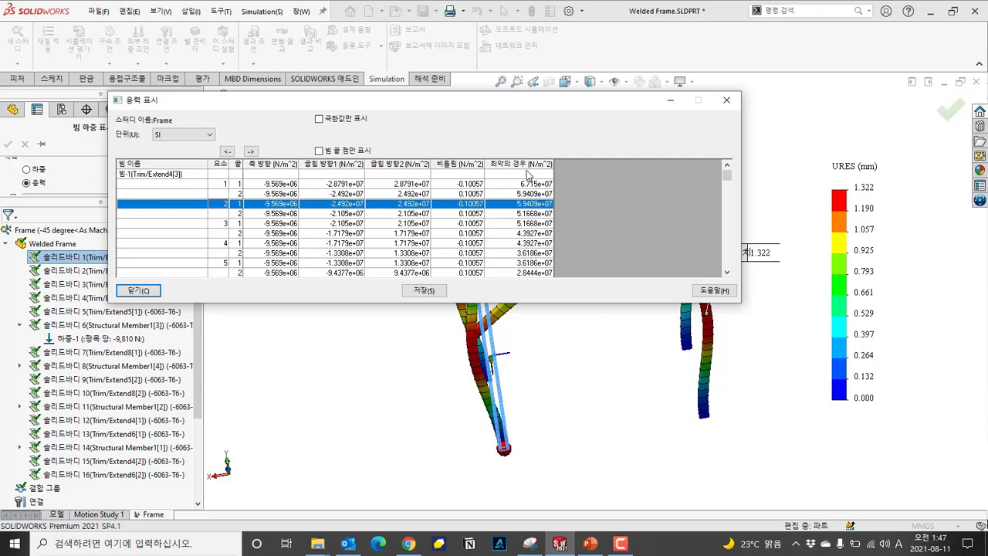
scroll(532, 193, down, 5)
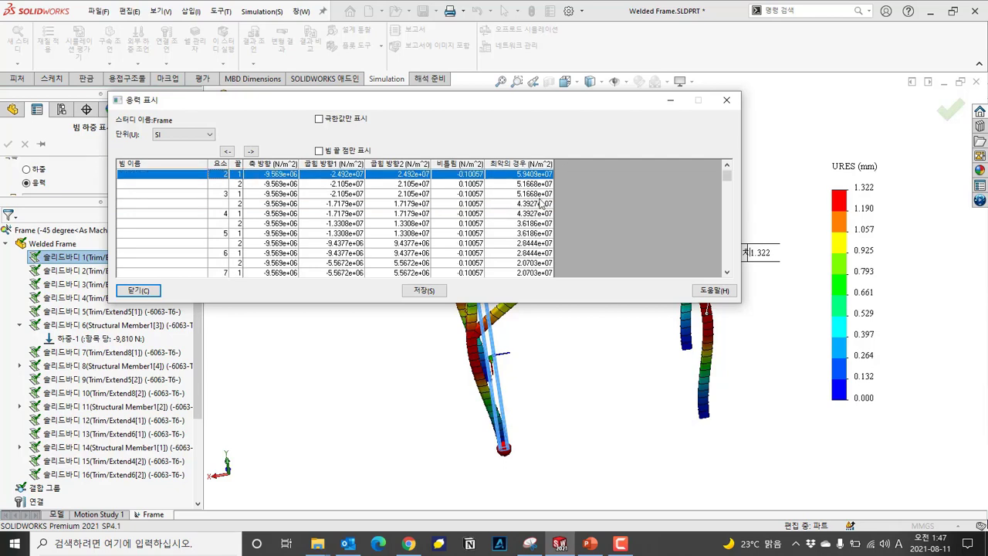
scroll(553, 208, down, 20)
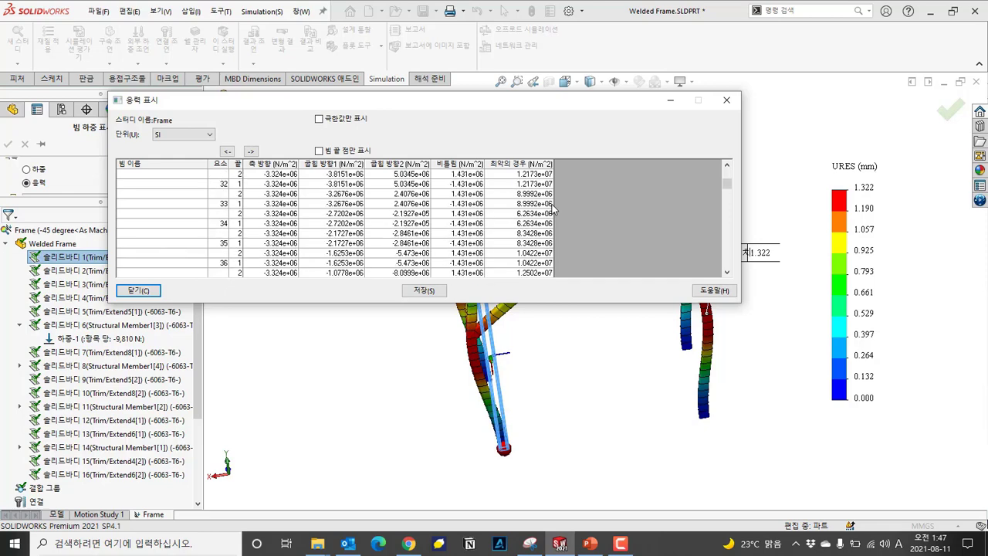
click(725, 101)
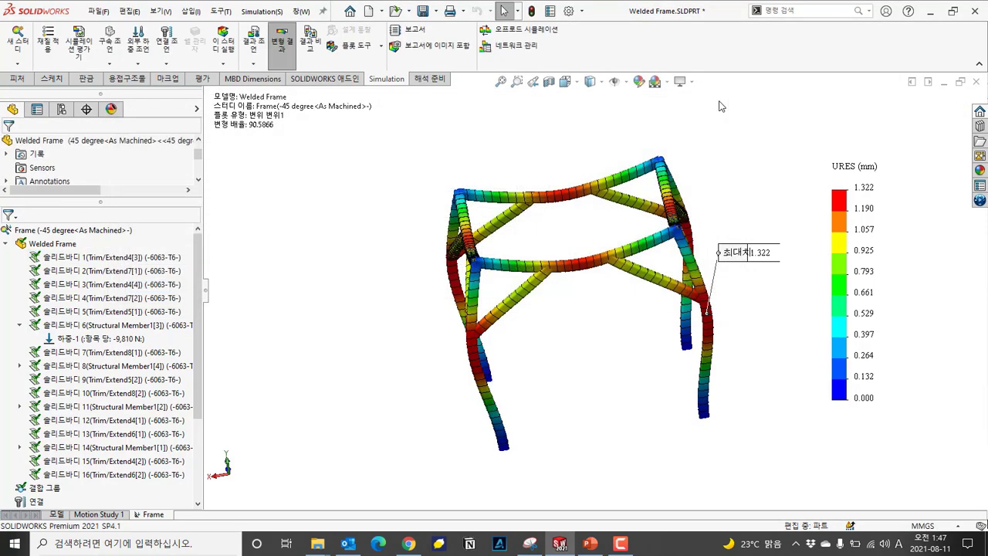